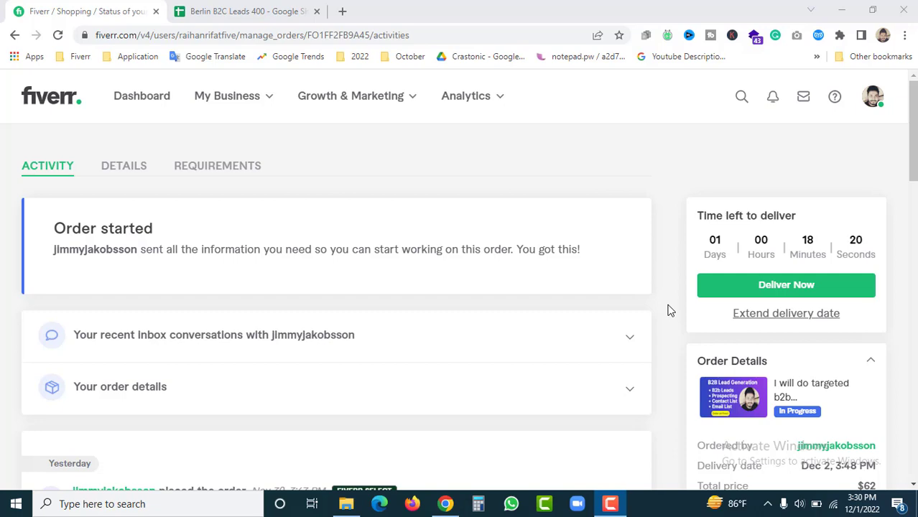
Examine the order's activity page, including the requirements, the timeline, the order details and the time left to deliver
scroll(668, 310, down, 5)
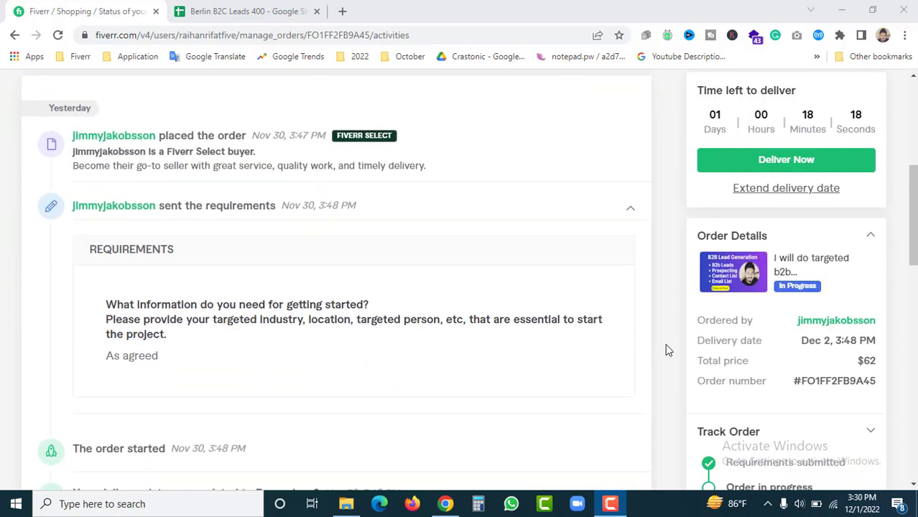
scroll(668, 350, down, 3)
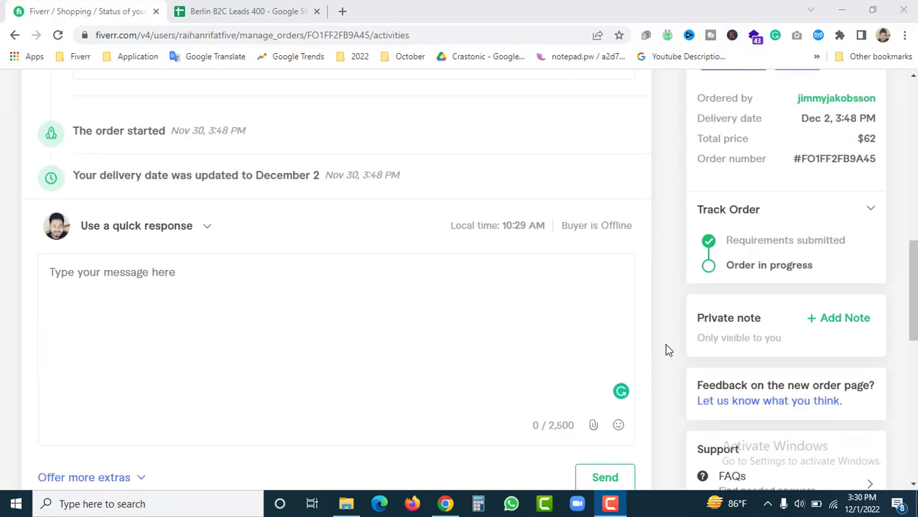
scroll(668, 351, up, 8)
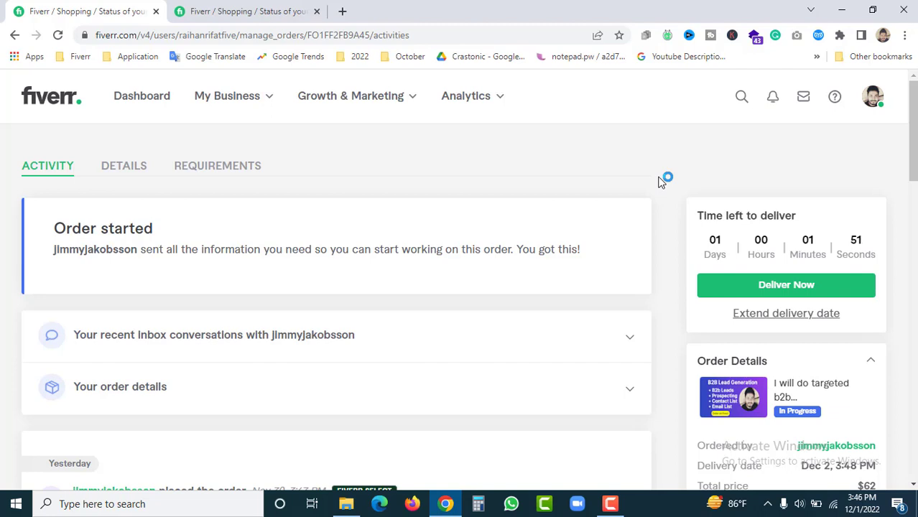
scroll(669, 252, down, 2)
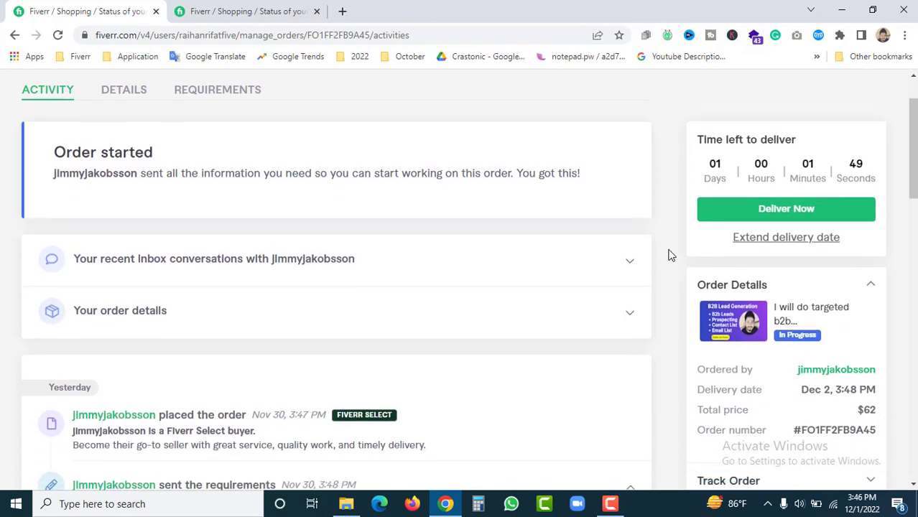
scroll(669, 255, down, 6)
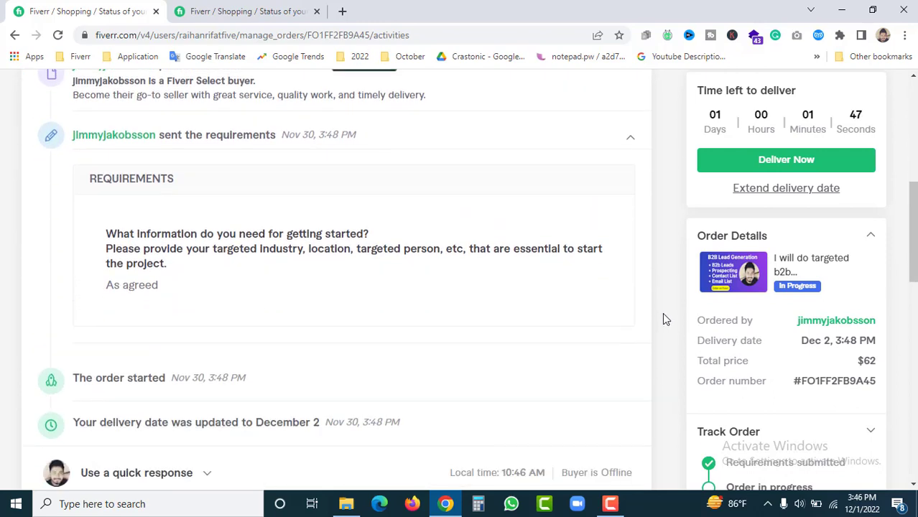
scroll(665, 319, down, 6)
scroll(669, 321, up, 7)
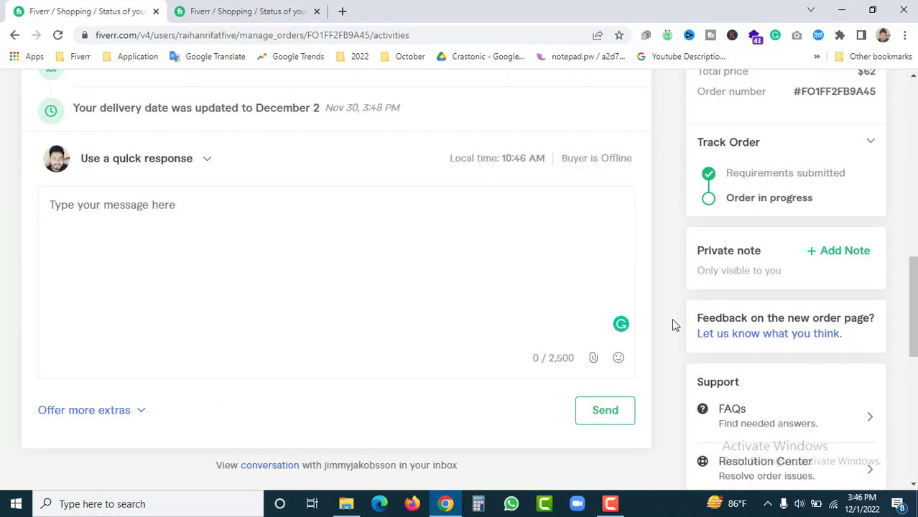
scroll(668, 323, up, 10)
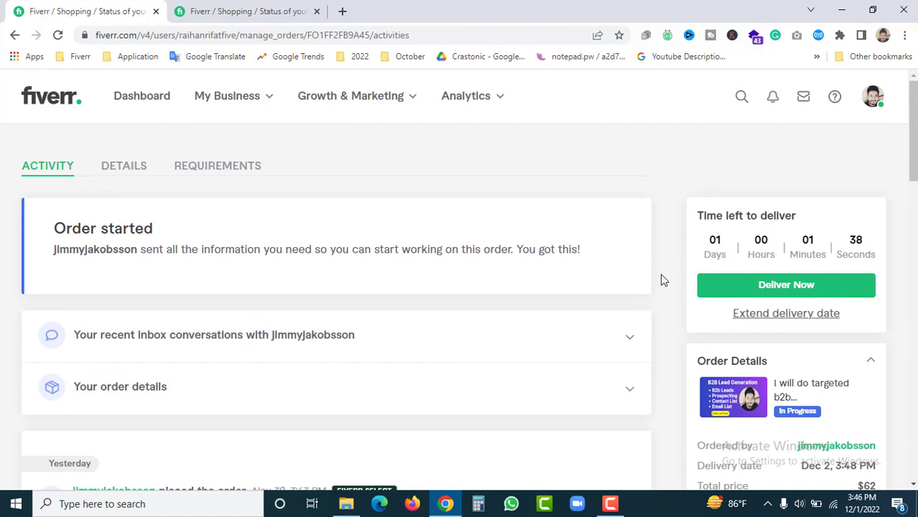
scroll(661, 278, down, 3)
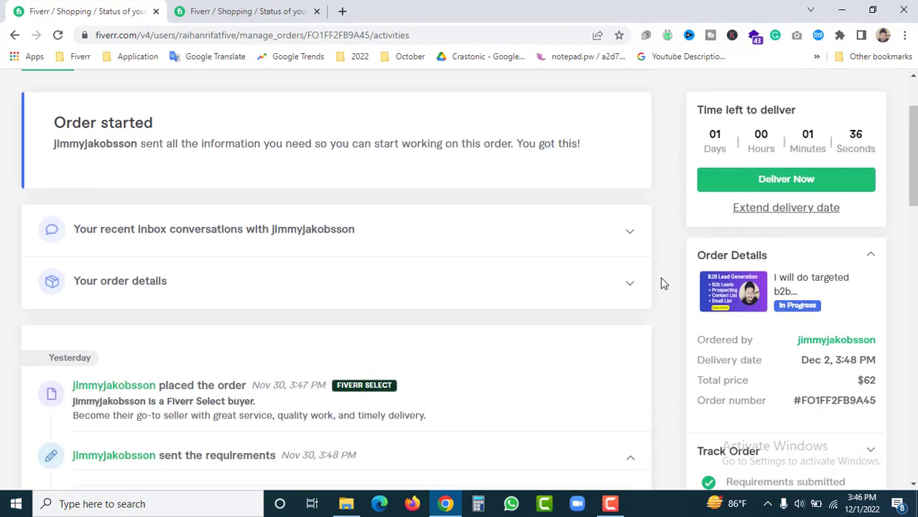
scroll(661, 278, up, 3)
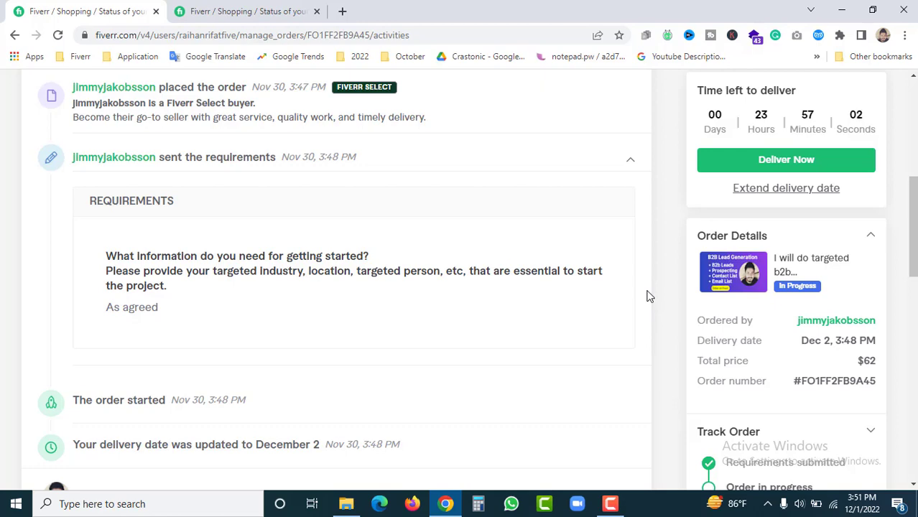
key(ctrl+Tab)
scroll(661, 298, up, 3)
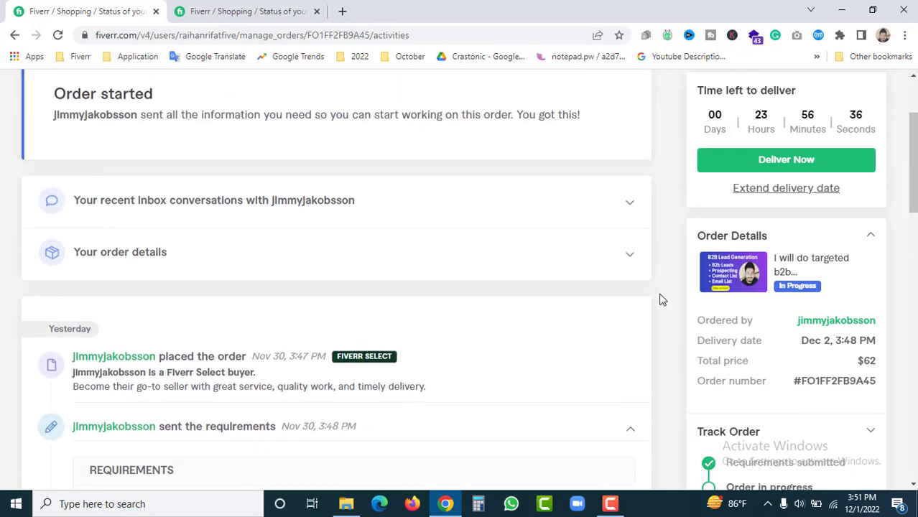
scroll(661, 298, down, 8)
scroll(664, 325, up, 4)
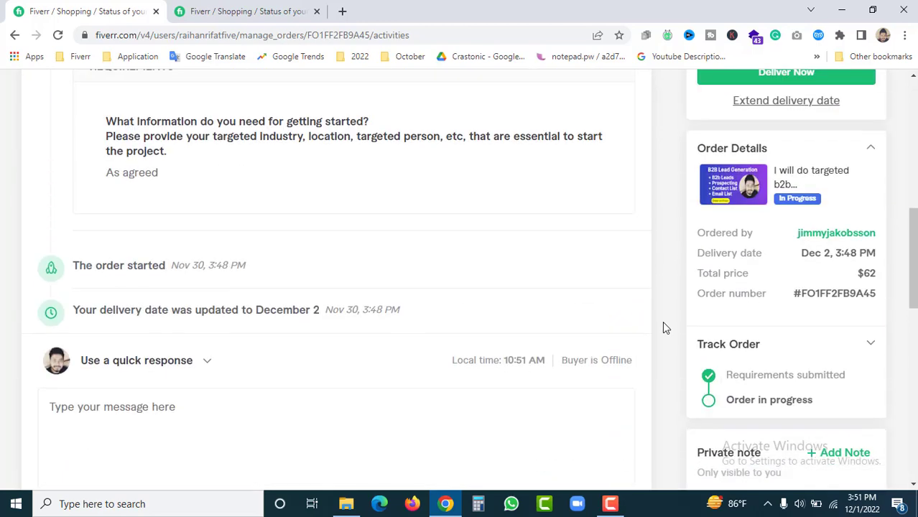
scroll(664, 320, up, 2)
scroll(666, 316, up, 3)
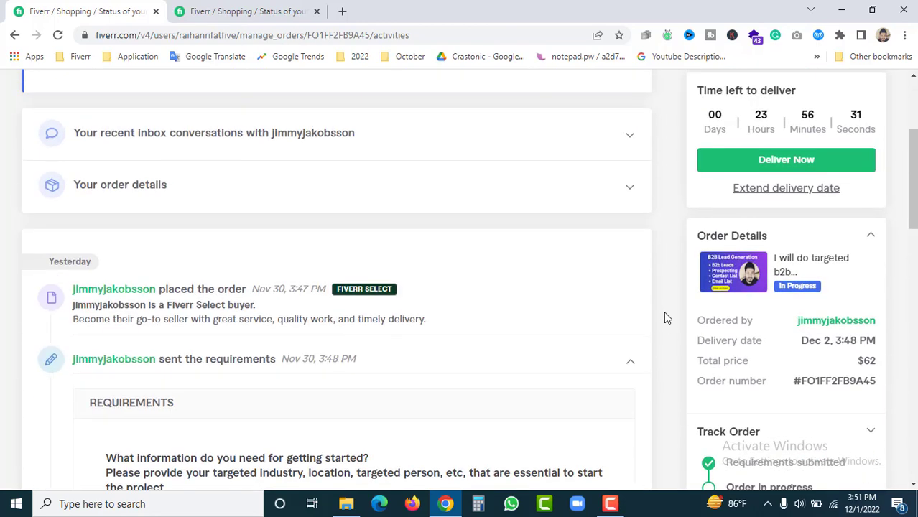
scroll(666, 317, up, 3)
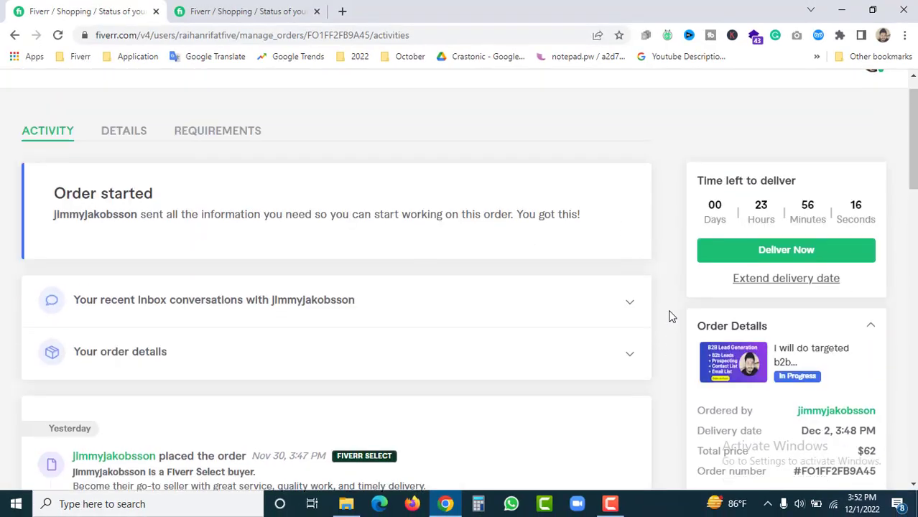
scroll(669, 317, up, 1)
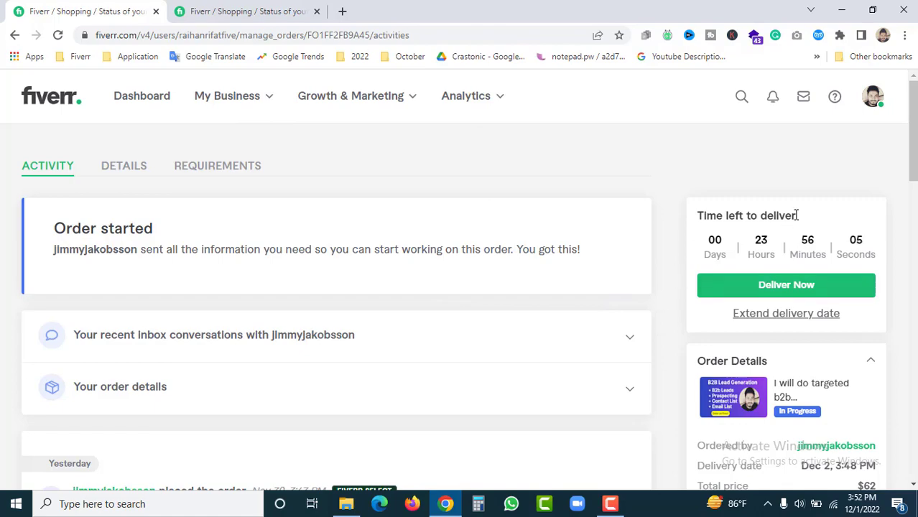
scroll(661, 289, down, 15)
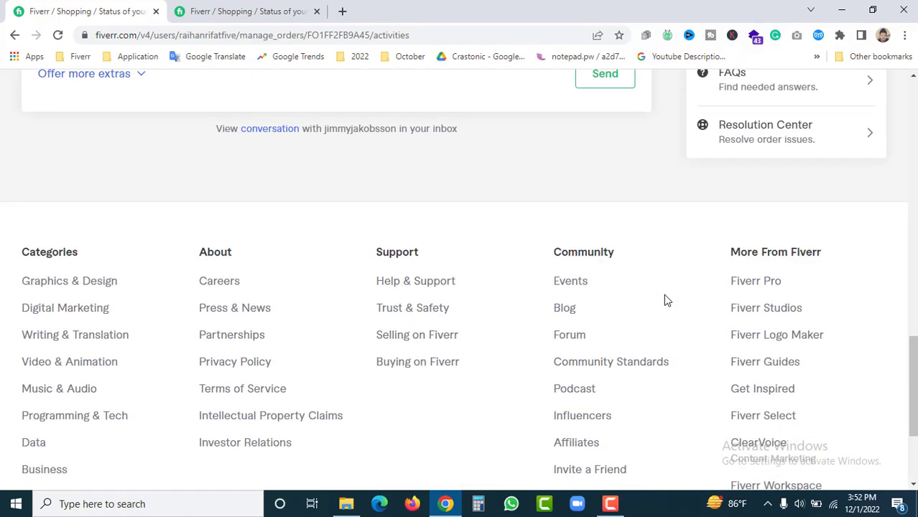
scroll(664, 294, up, 10)
scroll(664, 294, up, 10)
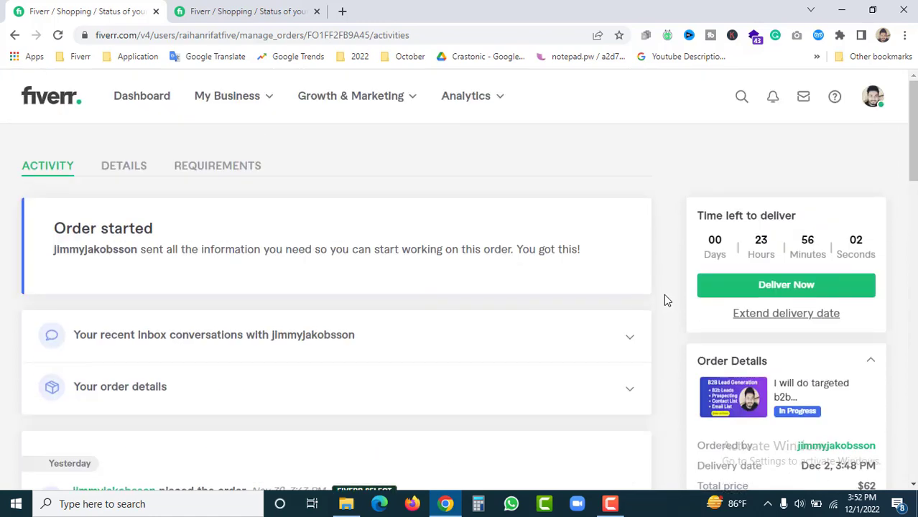
Start delivering the order and fill the delivery message with the "Here is your delivery." quick response
click(874, 287)
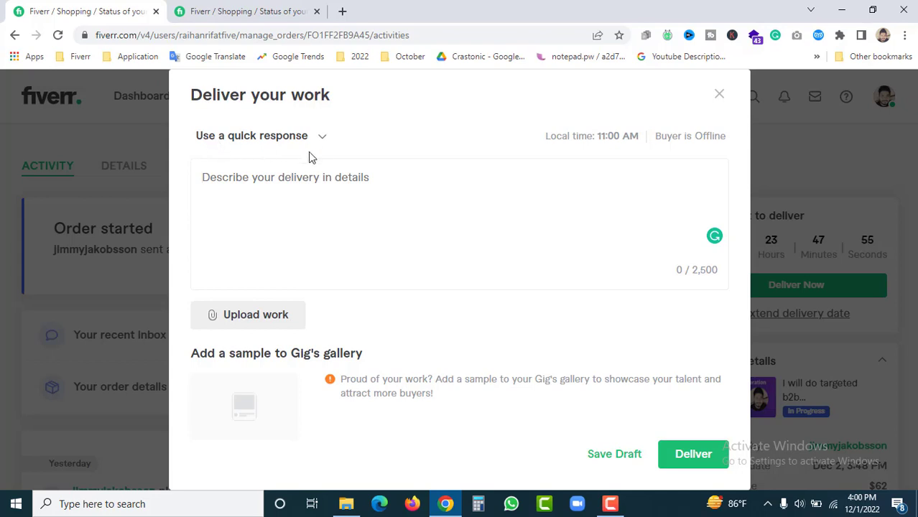
click(322, 138)
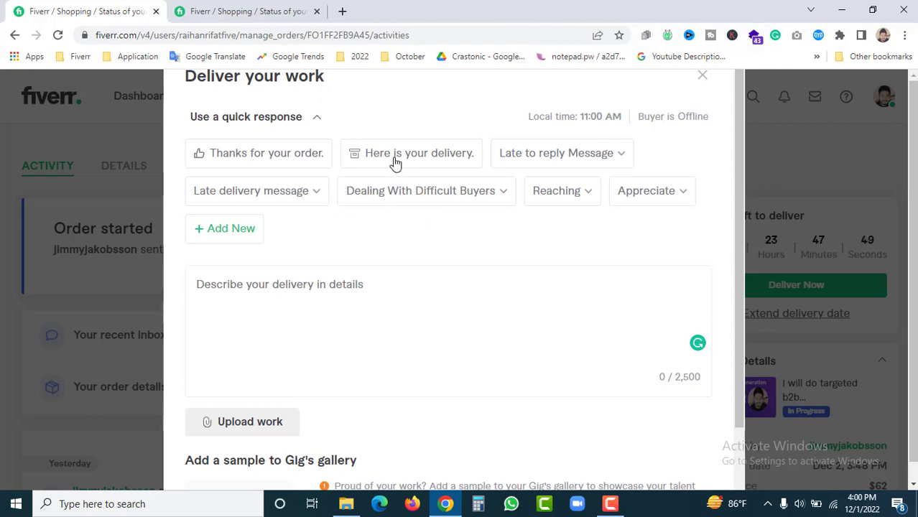
click(425, 161)
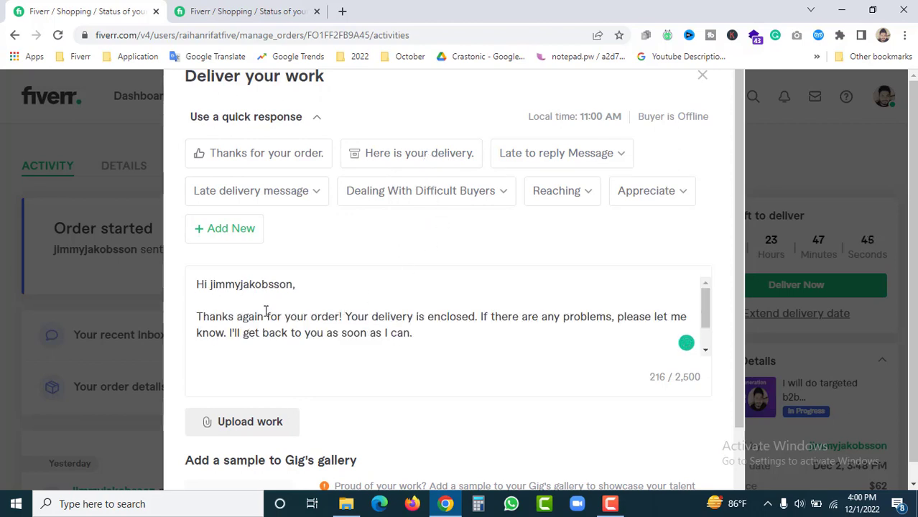
Attach "Berlin B2C Leads 240 - sheet1.csv" and "Berlin B2C Leads 240.xlsx" from Downloads to the delivery
scroll(396, 328, down, 1)
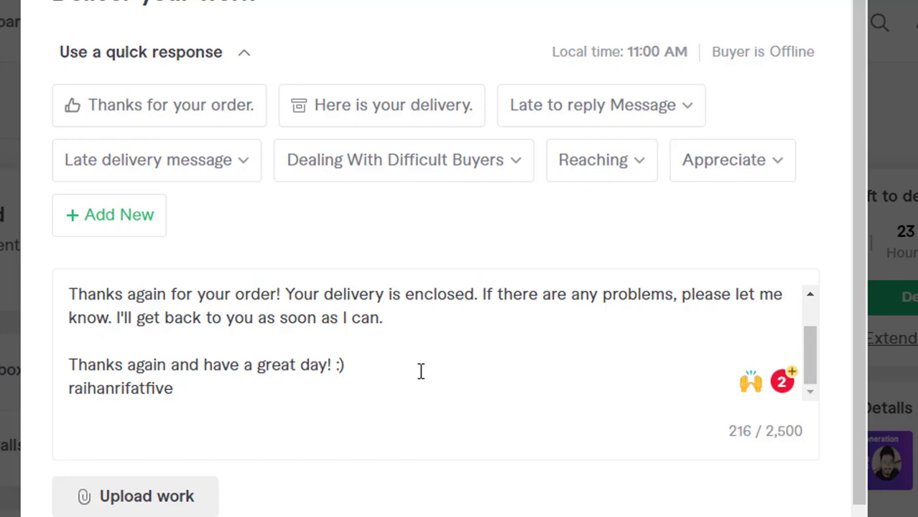
scroll(330, 342, down, 2)
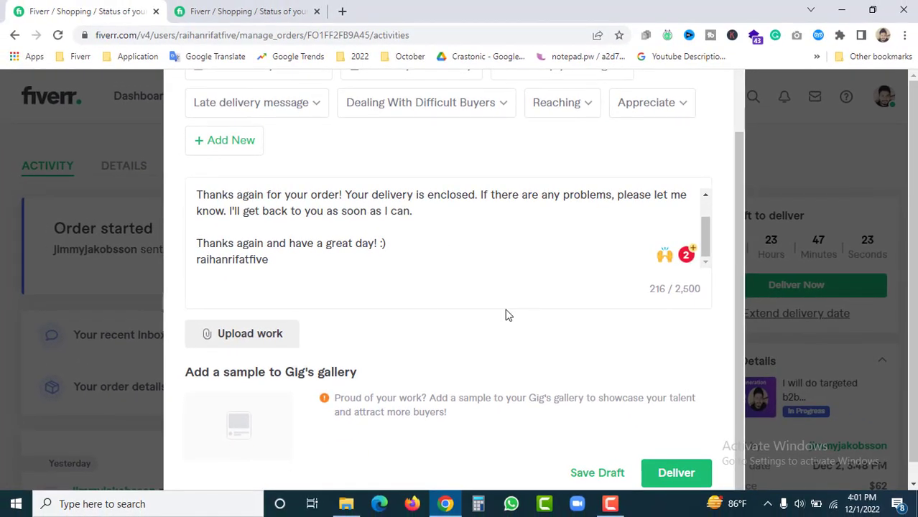
scroll(718, 391, down, 1)
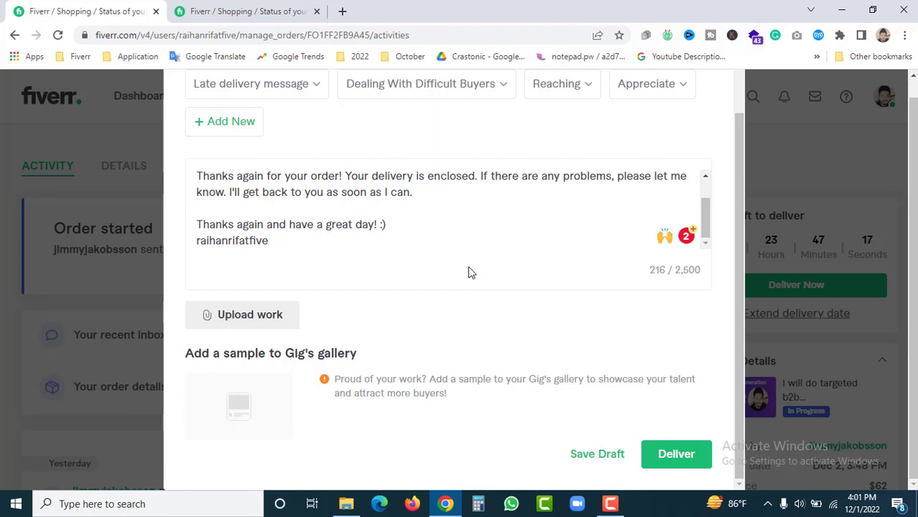
scroll(463, 252, up, 1)
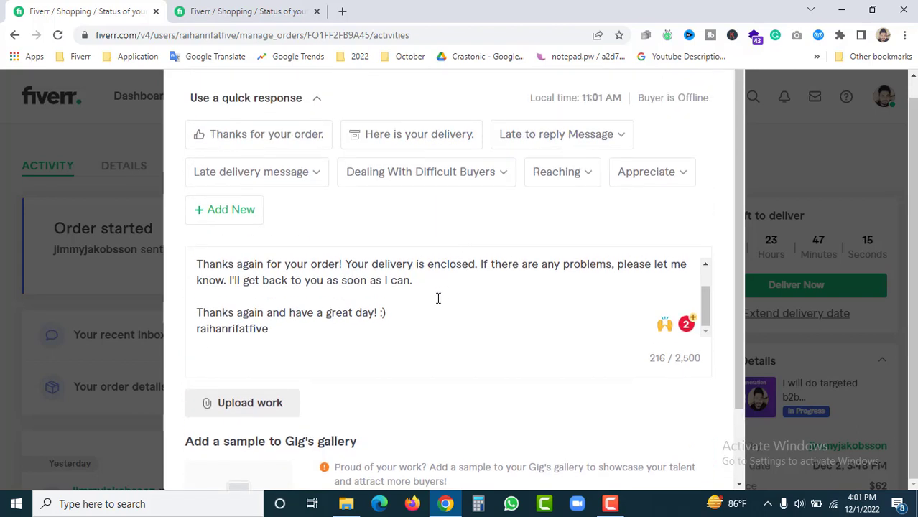
scroll(443, 295, down, 1)
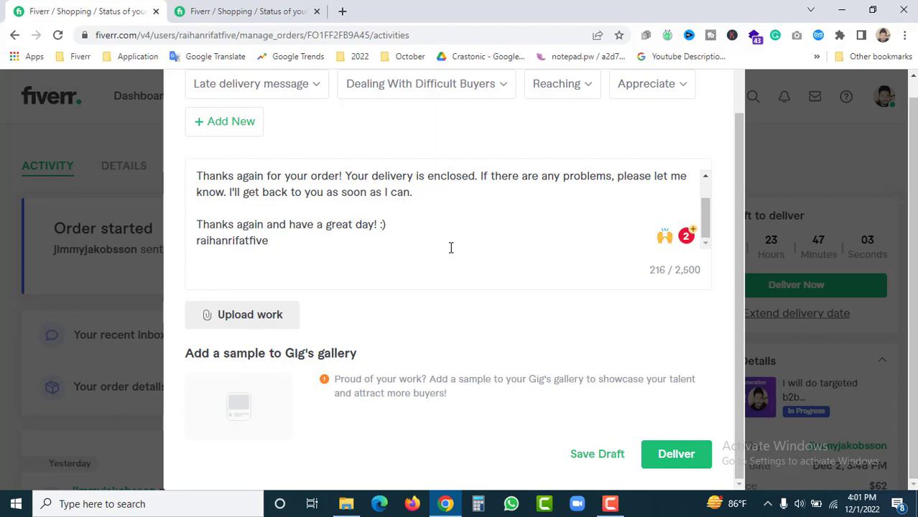
click(259, 322)
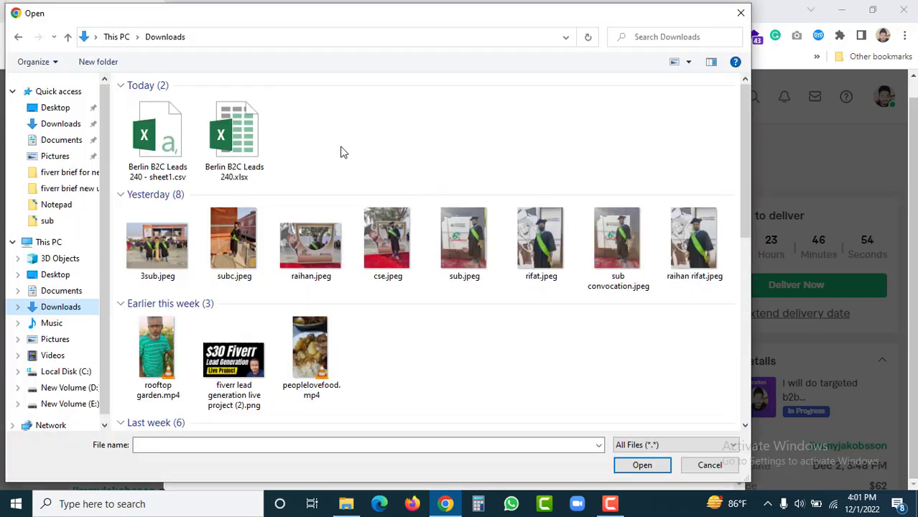
drag(341, 152, 155, 148)
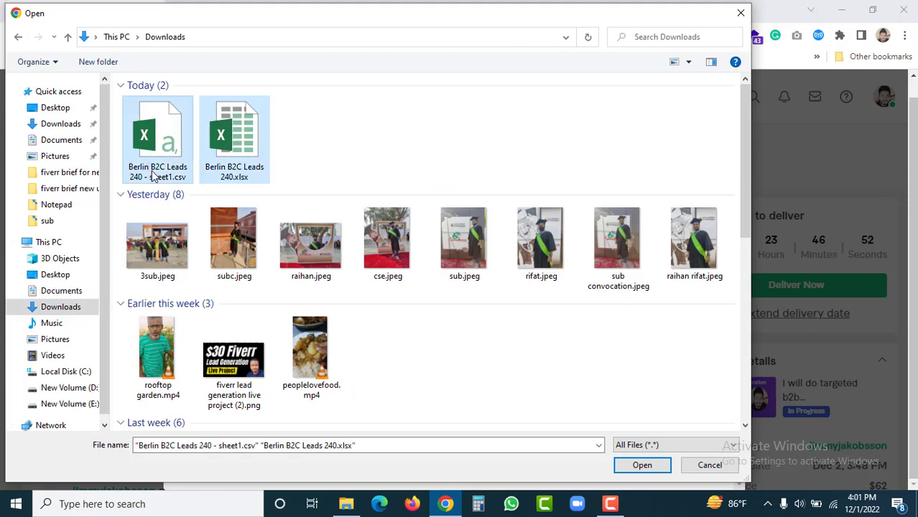
click(642, 466)
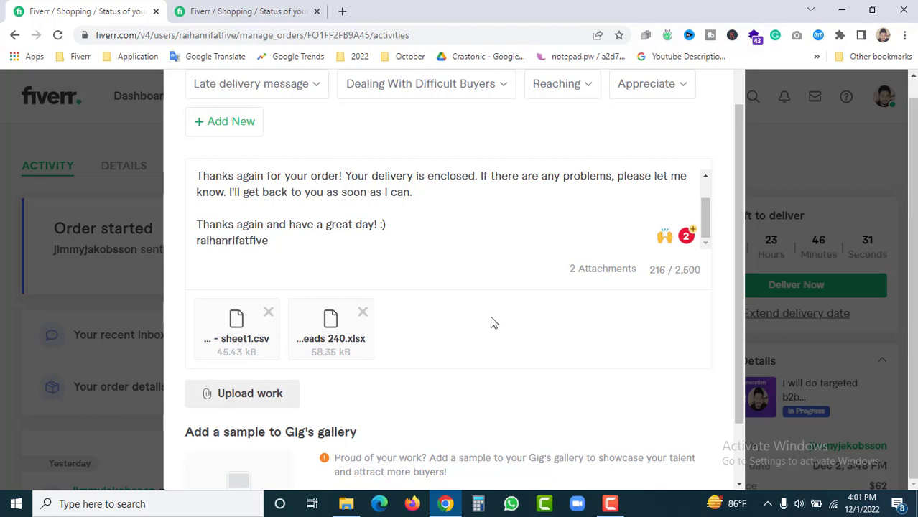
Check the delivery message and both attachments, and submit the delivery to the buyer
scroll(637, 318, down, 2)
scroll(641, 303, up, 2)
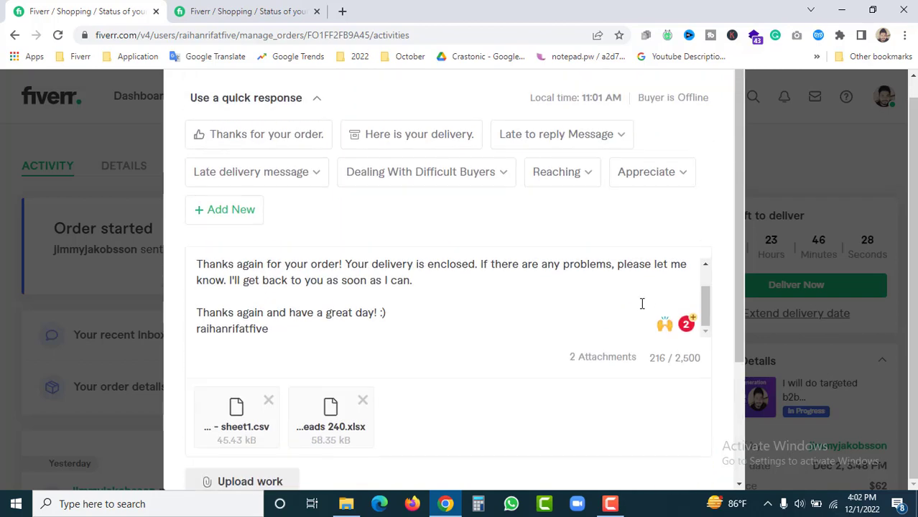
scroll(674, 310, down, 2)
click(692, 461)
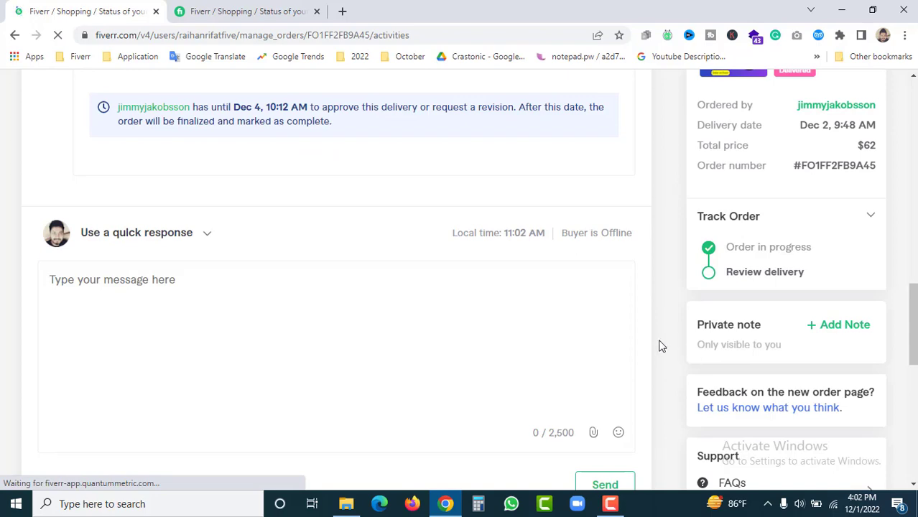
Review the delivered order's status, delivery message, attachments and buyer approval deadline on the activity page
scroll(662, 352, up, 6)
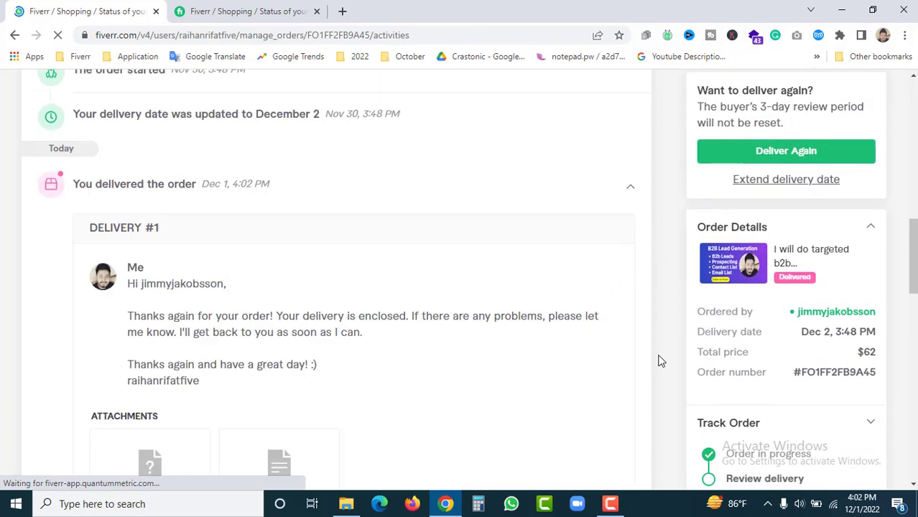
scroll(661, 359, up, 10)
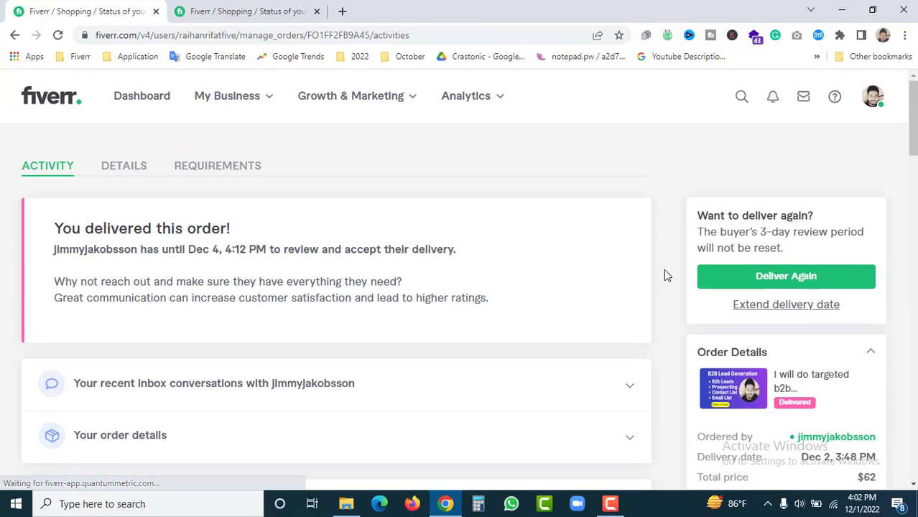
scroll(664, 276, down, 4)
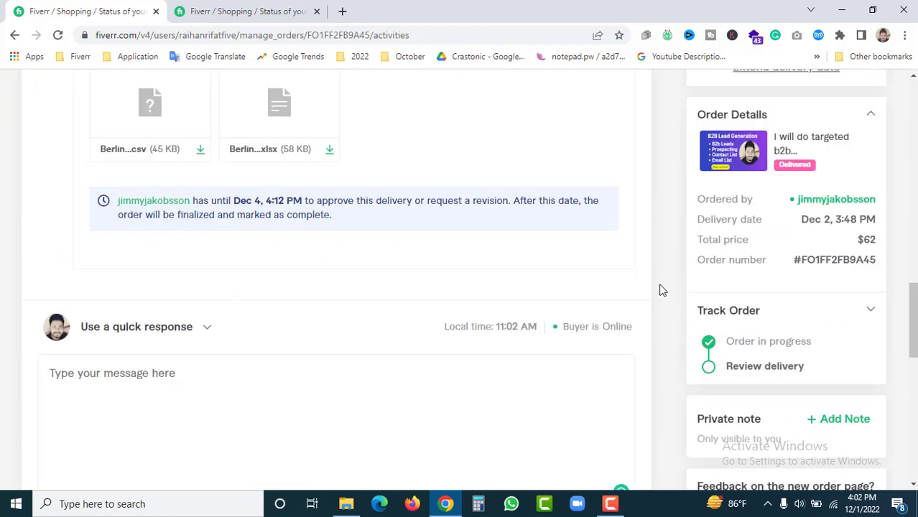